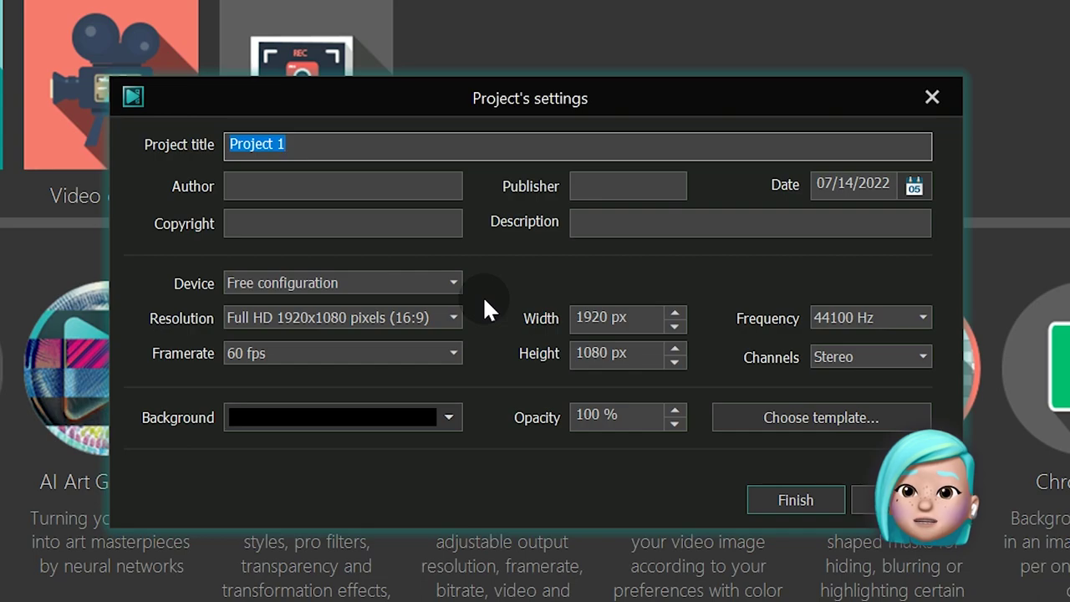
# - Keep the Full HD 1920x1080 (16:9) resolution and create the new project
pyautogui.click(454, 316)
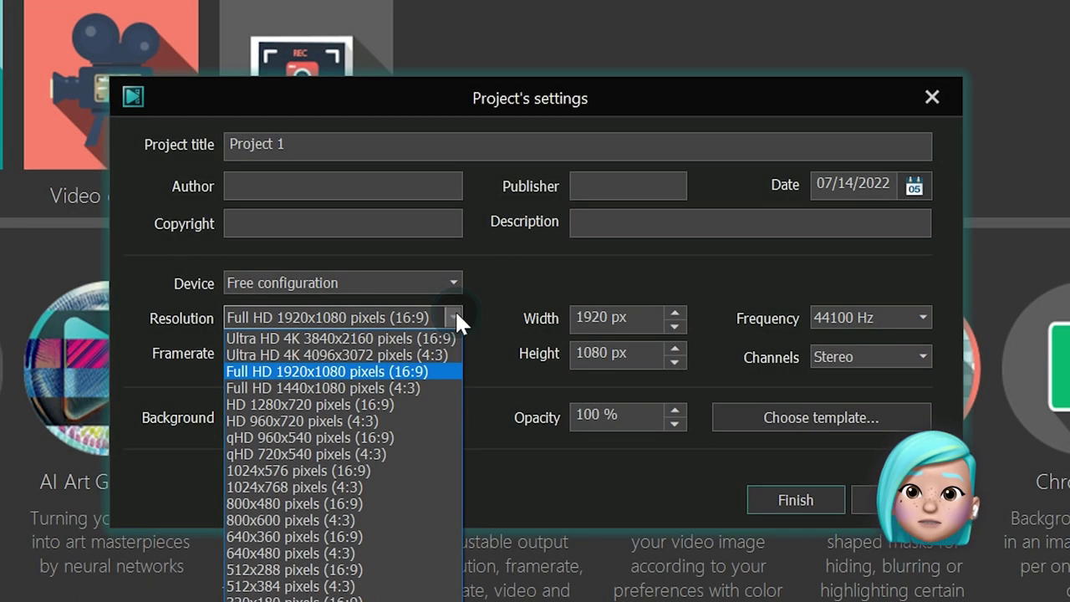
pyautogui.click(455, 313)
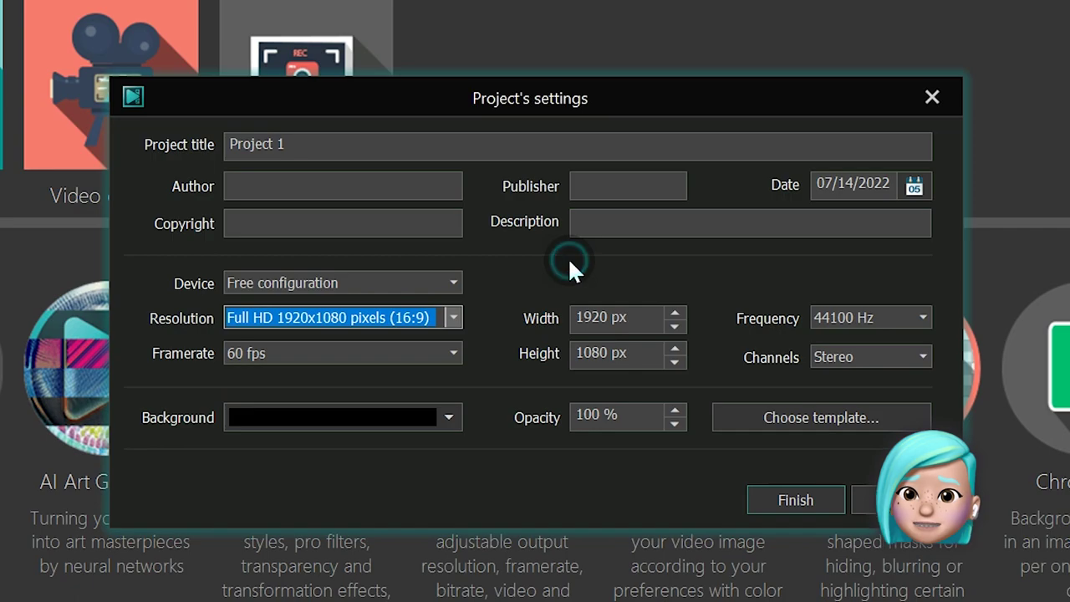
pyautogui.click(795, 498)
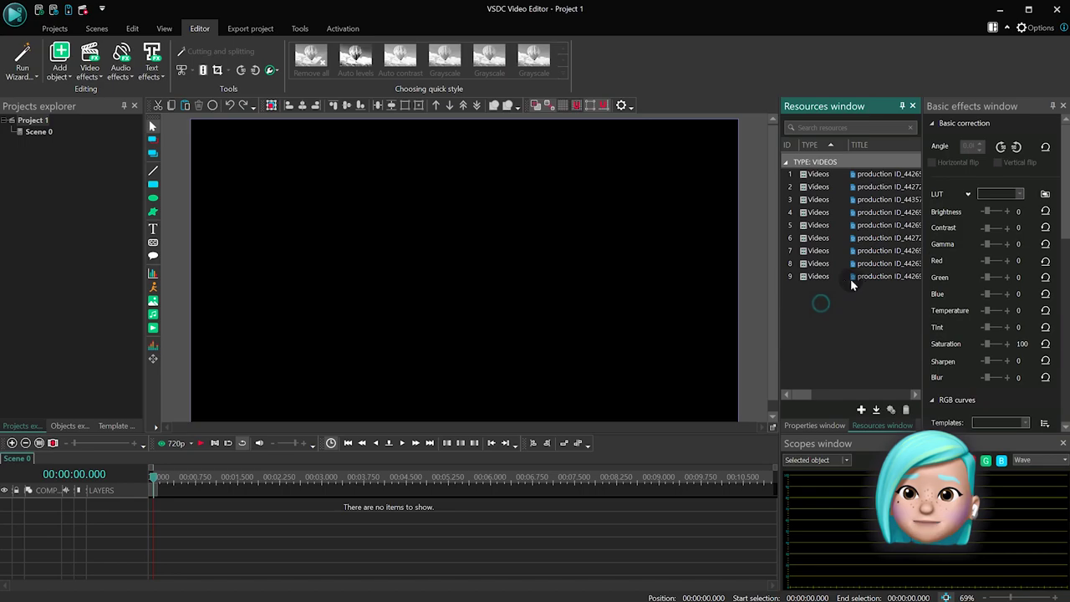
# - Select all nine imported videos in Resources and drop them onto the scene
pyautogui.click(850, 277)
pyautogui.keyDown('shift'); pyautogui.click(829, 173); pyautogui.keyUp('shift')
pyautogui.moveTo(829, 173); pyautogui.dragTo(448, 269)
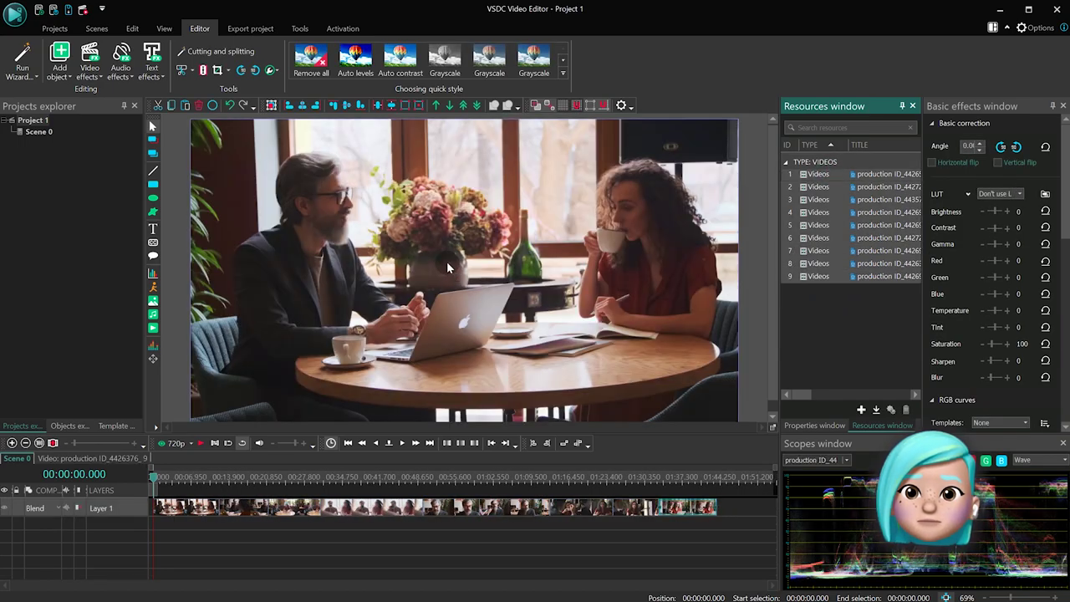
pyautogui.click(814, 425)
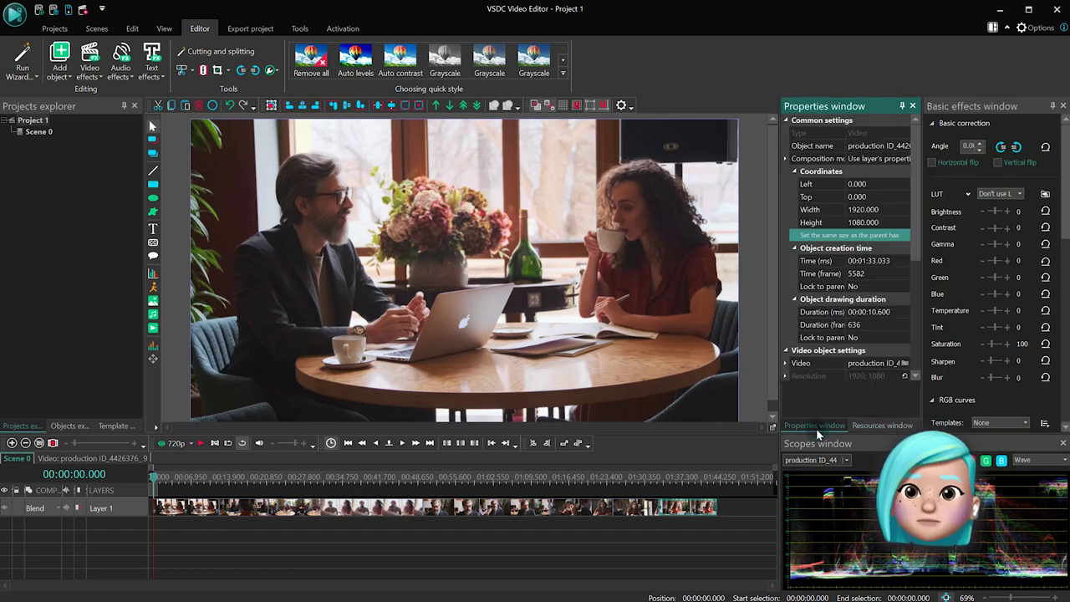
pyautogui.click(422, 532)
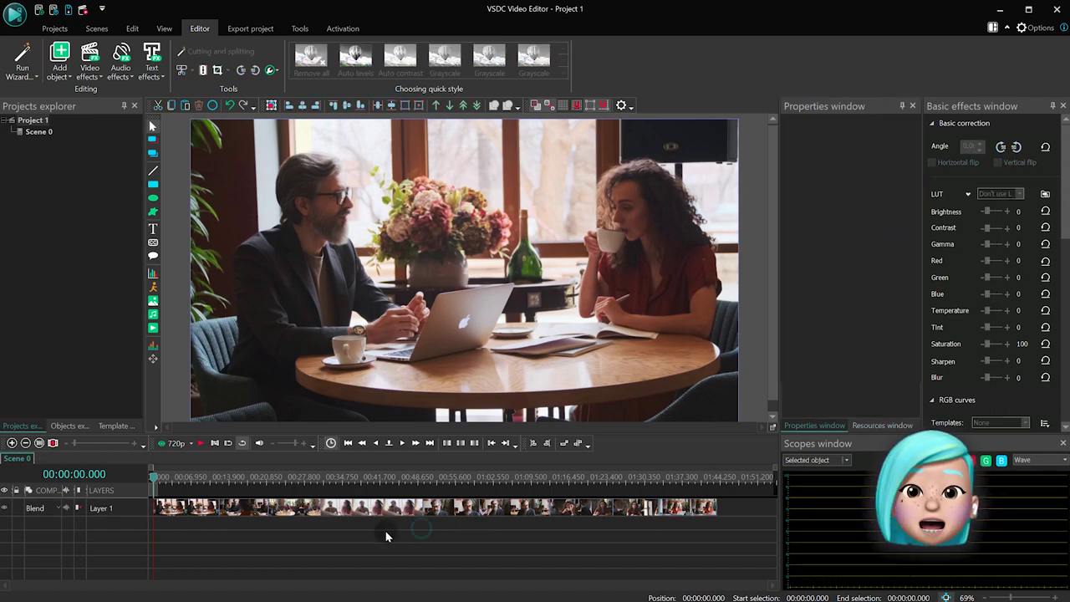
pyautogui.click(238, 510)
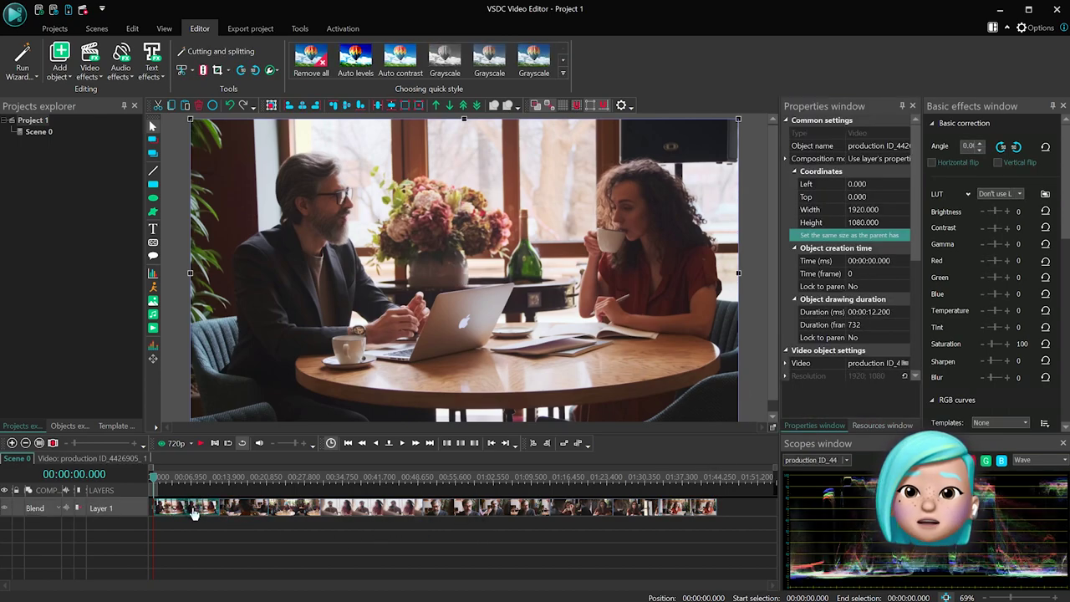
# - Move clips onto new Layers 2 through 5, each starting at 0:00
pyautogui.moveTo(241, 520); pyautogui.dragTo(176, 524)
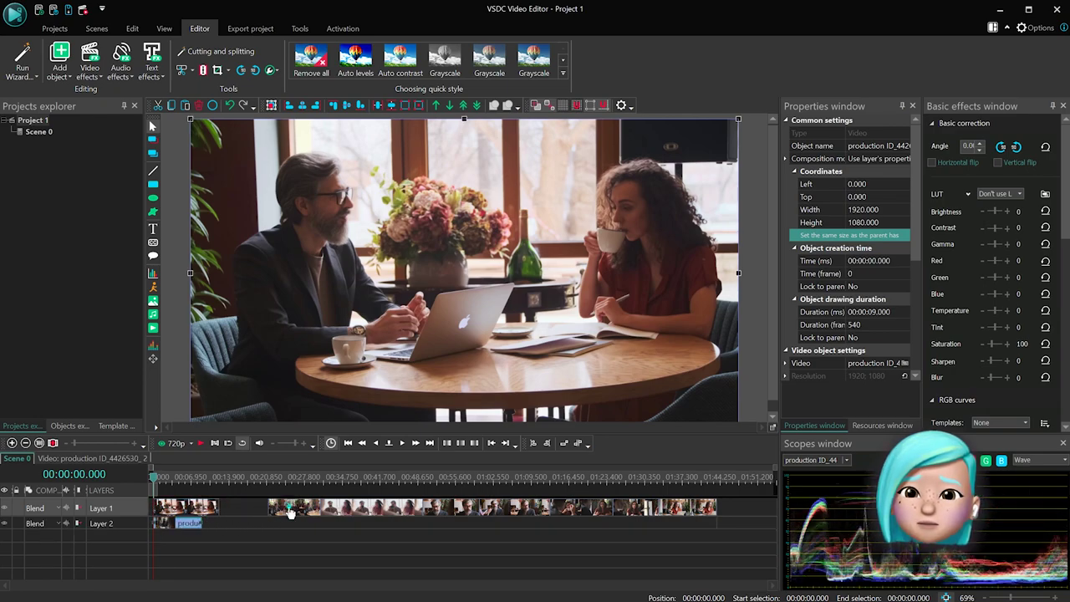
pyautogui.moveTo(289, 513); pyautogui.dragTo(165, 537)
pyautogui.moveTo(330, 509); pyautogui.dragTo(156, 555)
pyautogui.moveTo(445, 509); pyautogui.dragTo(201, 560)
pyautogui.hotkey('ctrl', 'a')
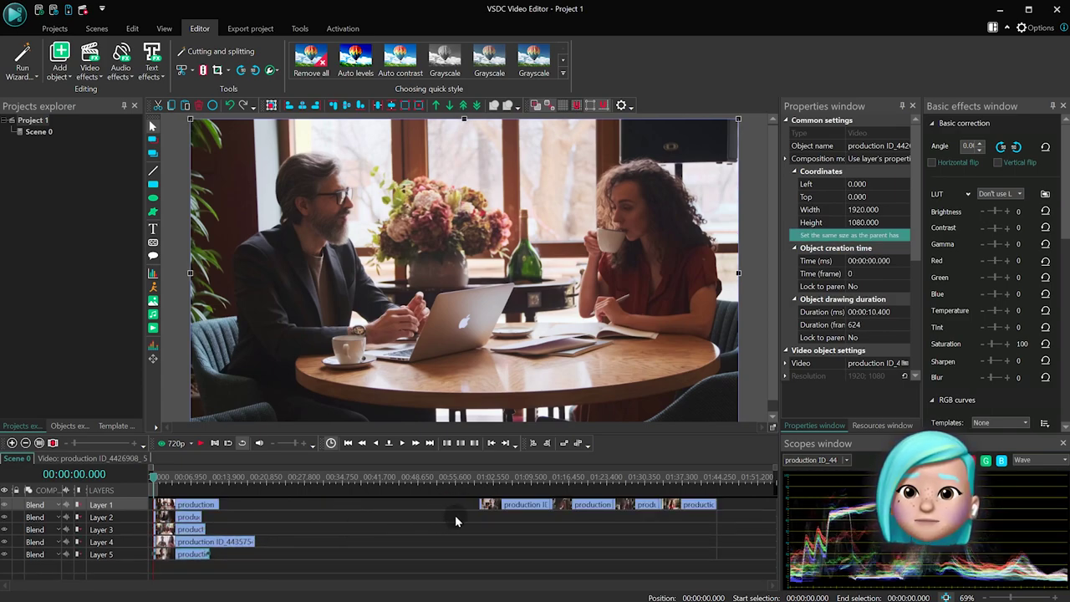
# - Move the remaining clips onto Layers 6 through 9 at the timeline start
pyautogui.moveTo(507, 506); pyautogui.dragTo(179, 567)
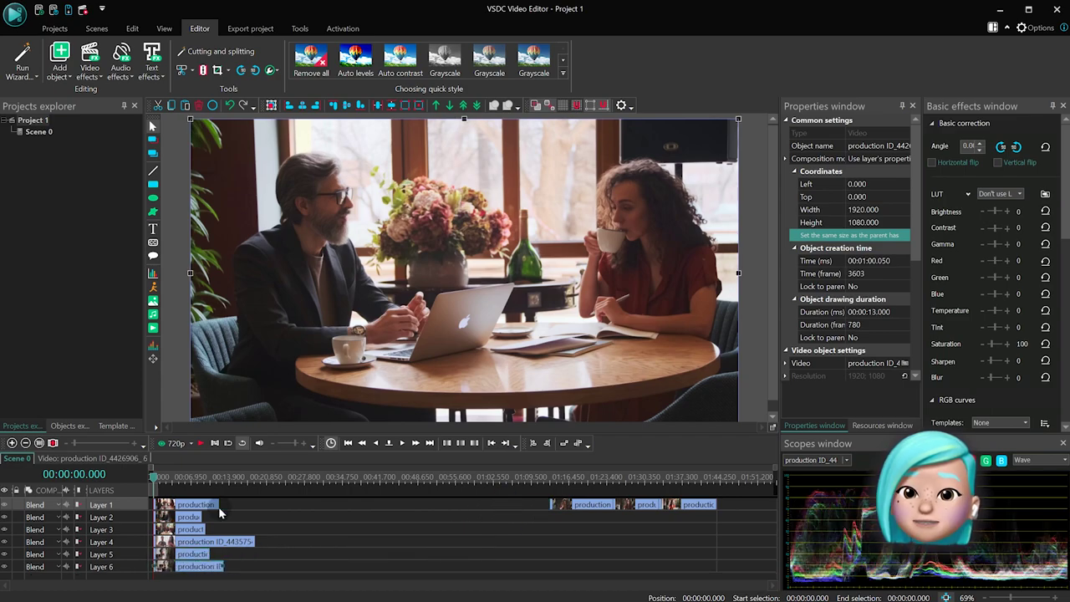
pyautogui.moveTo(235, 420); pyautogui.dragTo(251, 349)
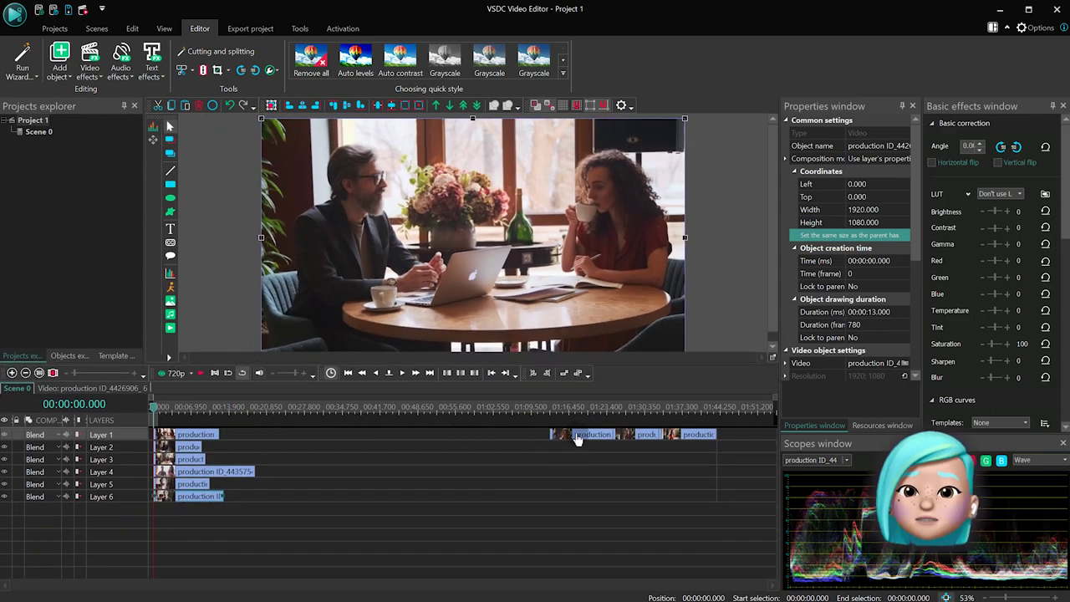
pyautogui.moveTo(577, 441); pyautogui.dragTo(172, 520)
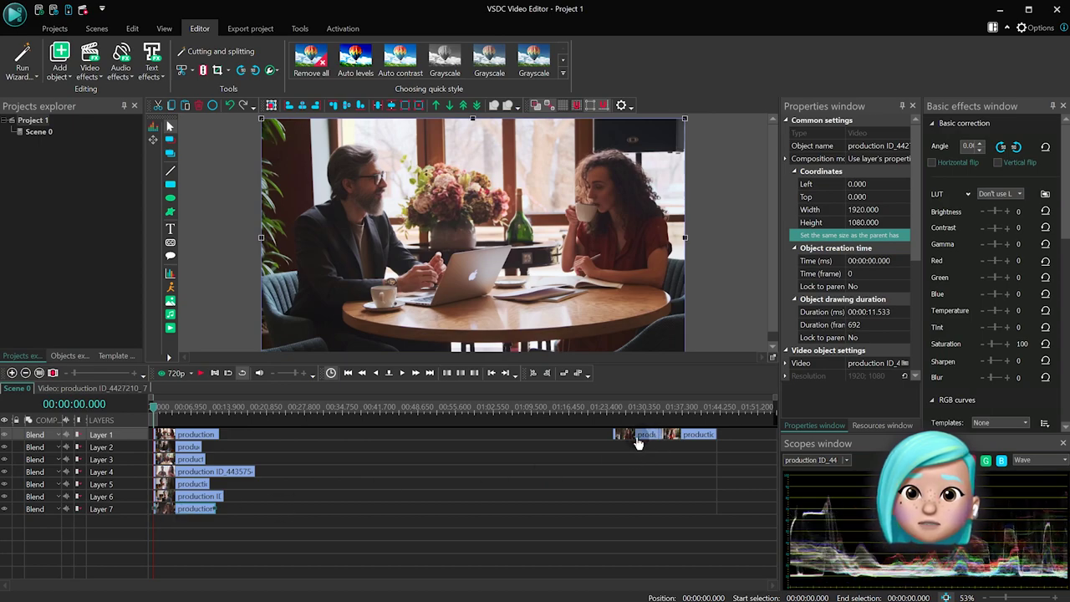
pyautogui.moveTo(638, 443); pyautogui.dragTo(158, 542)
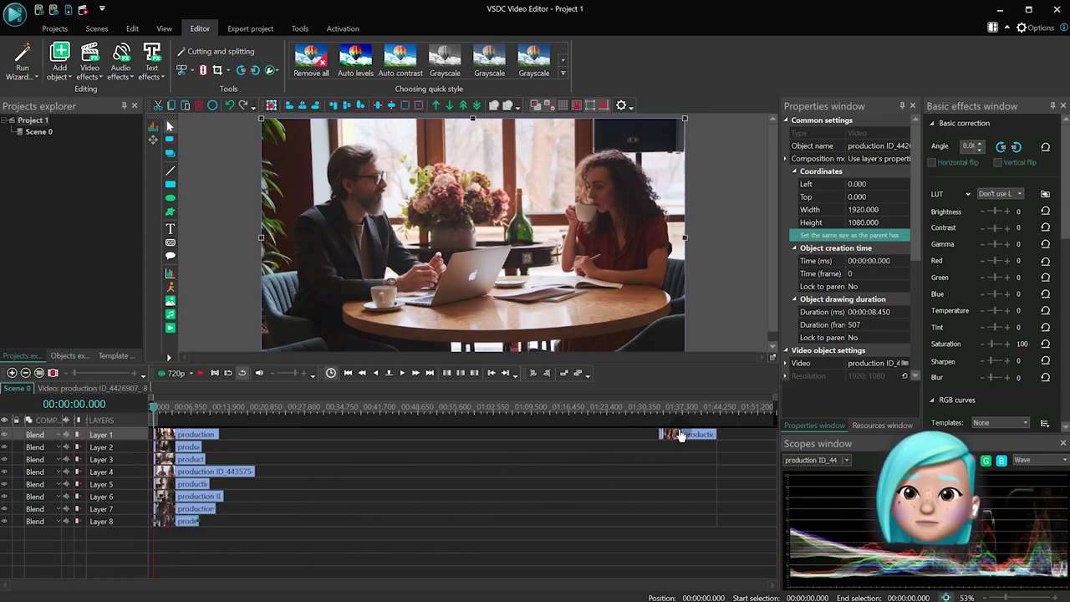
pyautogui.moveTo(682, 436); pyautogui.dragTo(146, 535)
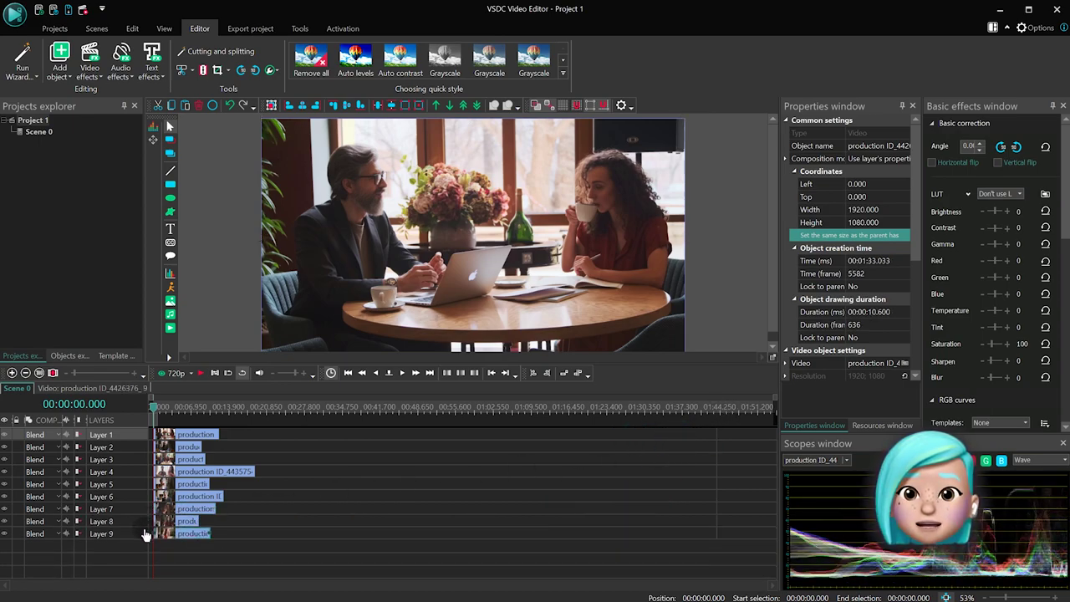
pyautogui.moveTo(247, 362); pyautogui.dragTo(244, 396)
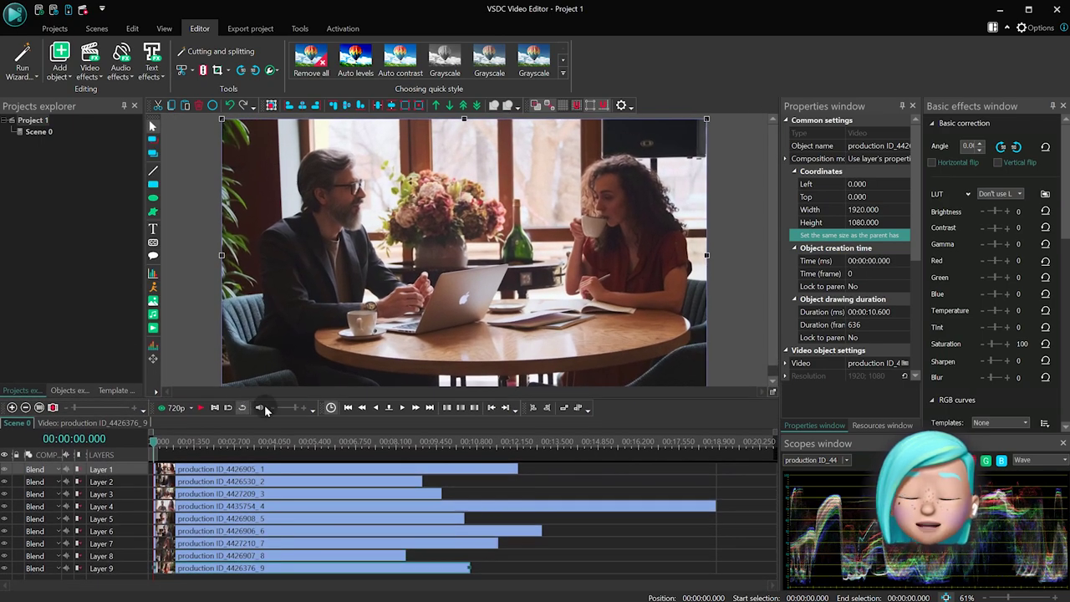
# - Split all nine selected clips at the 8.433-second playhead position
pyautogui.click(403, 446)
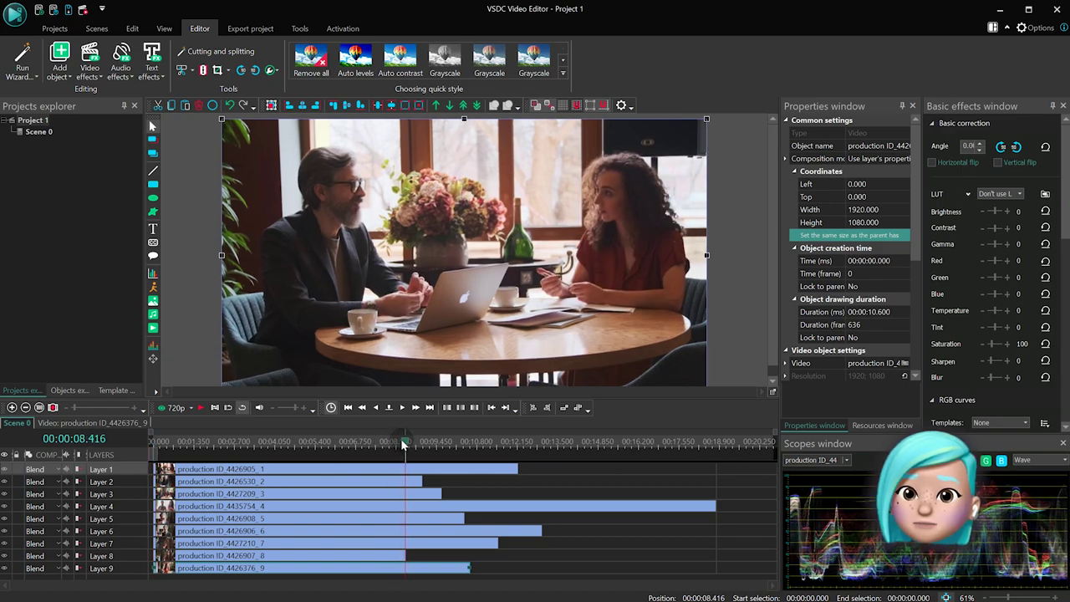
pyautogui.moveTo(506, 567); pyautogui.dragTo(358, 476)
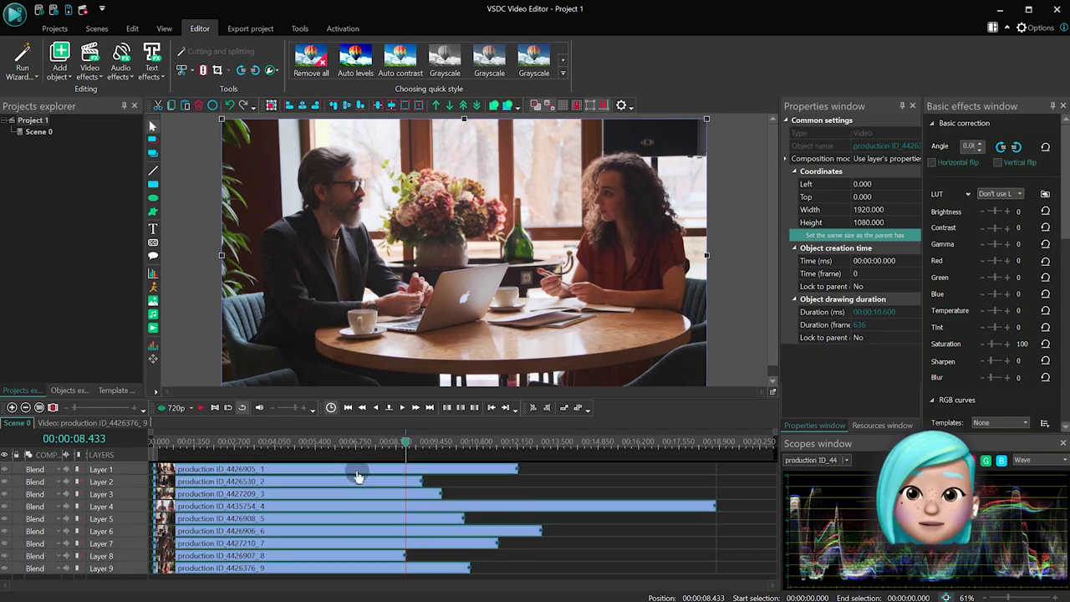
pyautogui.hotkey('ctrl', 'k')
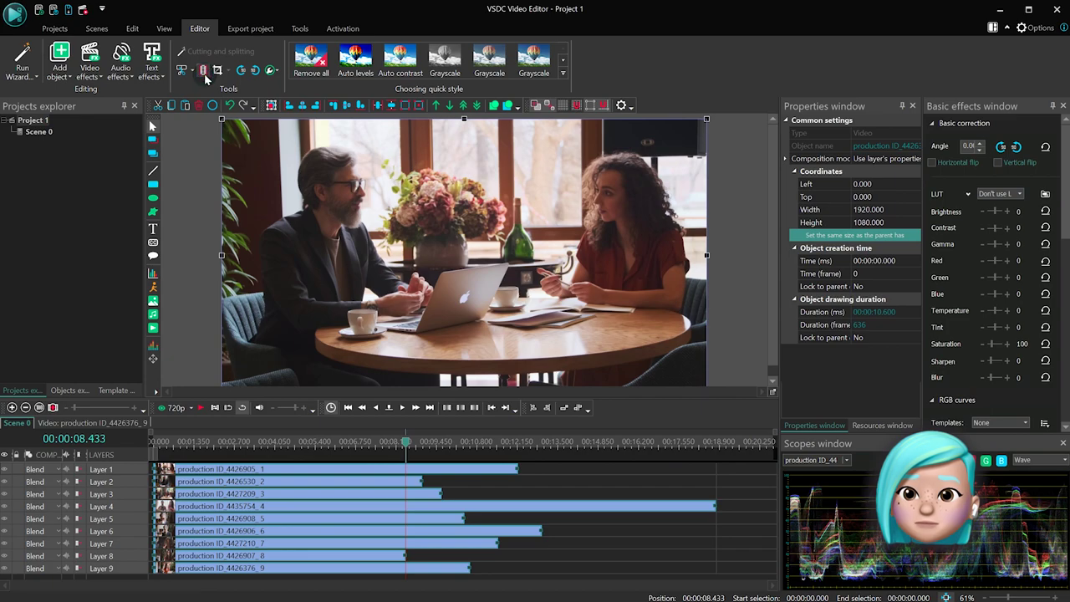
pyautogui.click(203, 72)
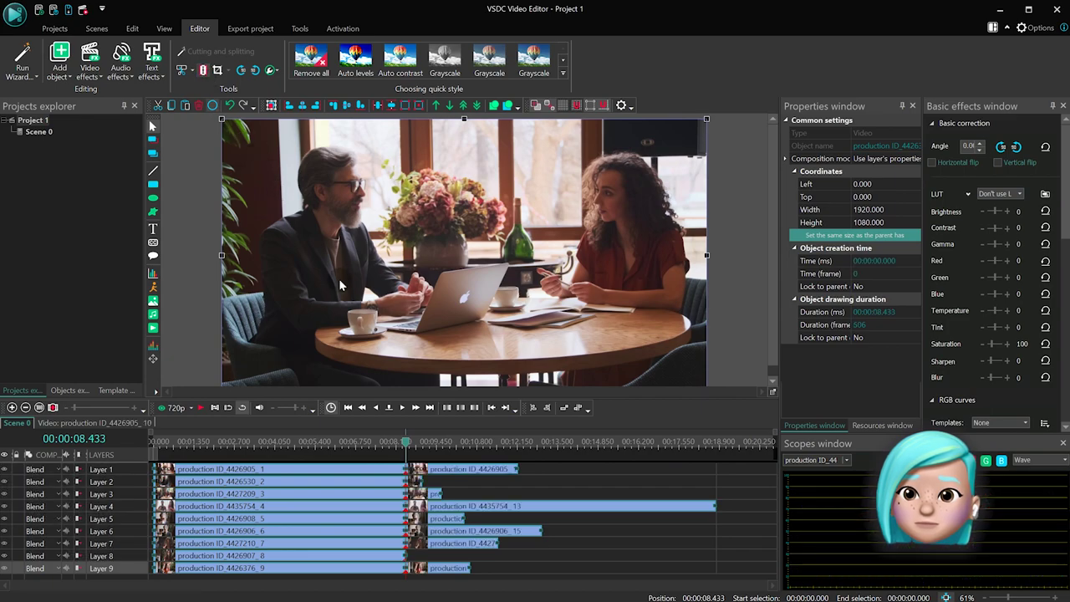
# - Delete all the second-half pieces so every clip ends at 8.433 s
pyautogui.click(513, 569)
pyautogui.click(477, 542)
pyautogui.moveTo(429, 492); pyautogui.dragTo(519, 569)
pyautogui.press('Delete')
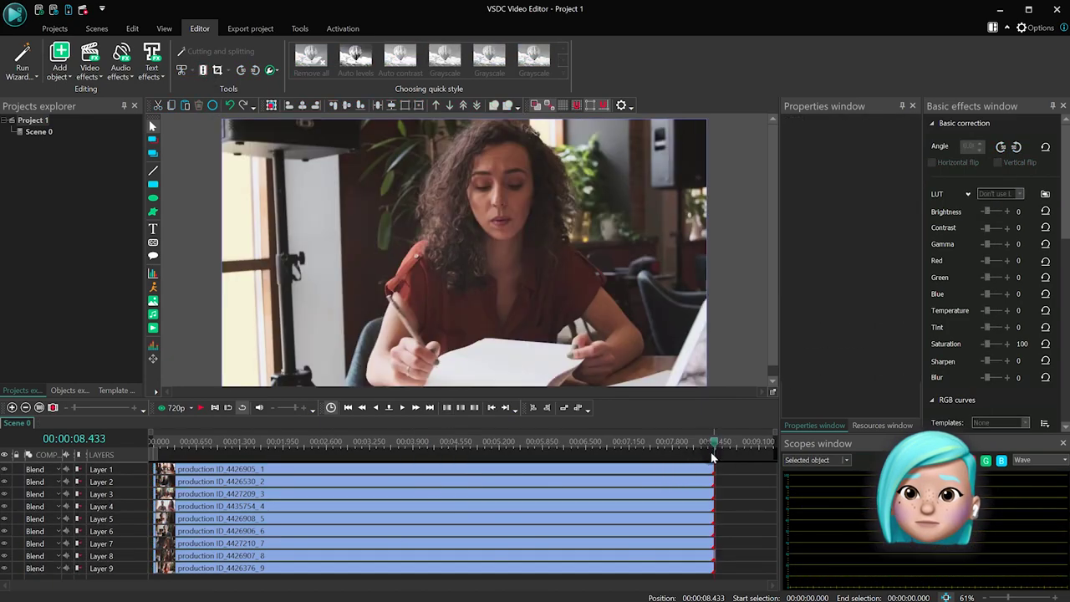
pyautogui.click(424, 443)
pyautogui.click(409, 443)
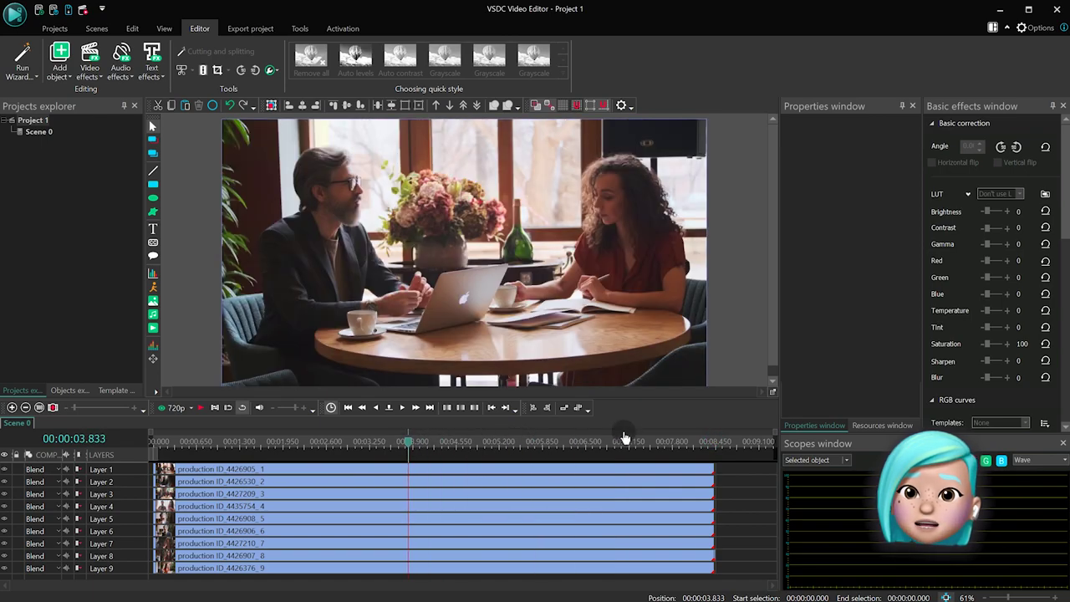
pyautogui.moveTo(621, 398)
pyautogui.mouseDown()
pyautogui.moveTo(622, 388)
pyautogui.moveTo(621, 402)
pyautogui.mouseUp()
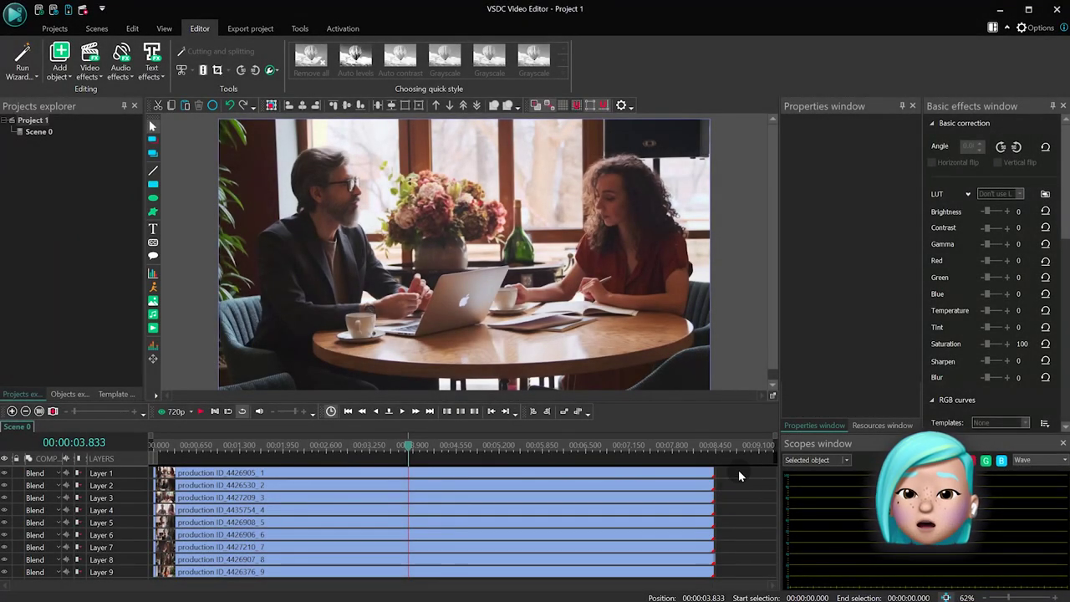
# - Set the width of the selected clips to 640 in Properties
pyautogui.moveTo(740, 474); pyautogui.dragTo(616, 568)
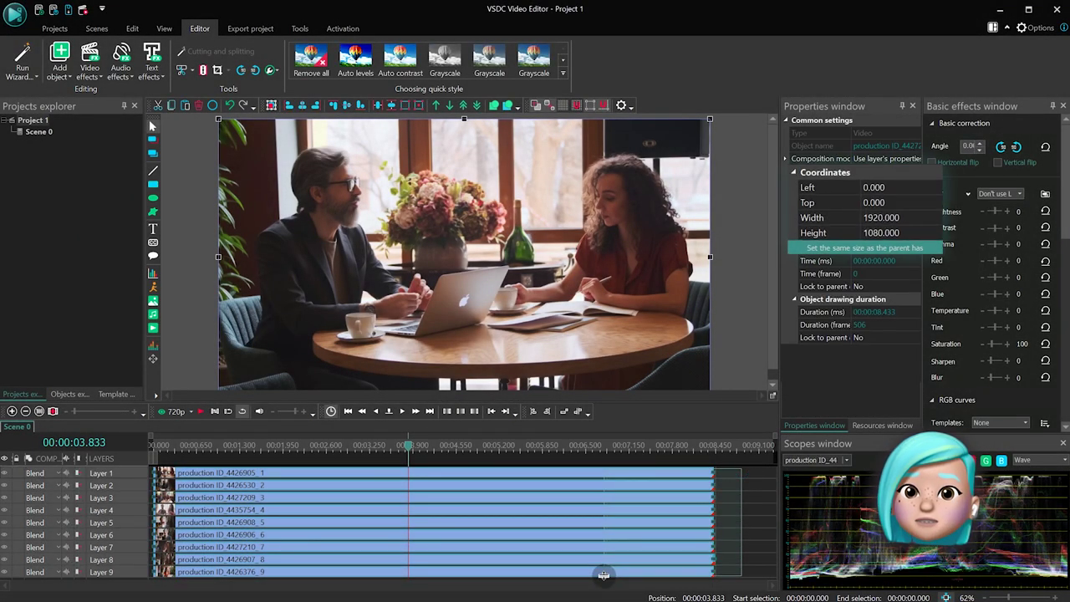
pyautogui.click(1009, 256)
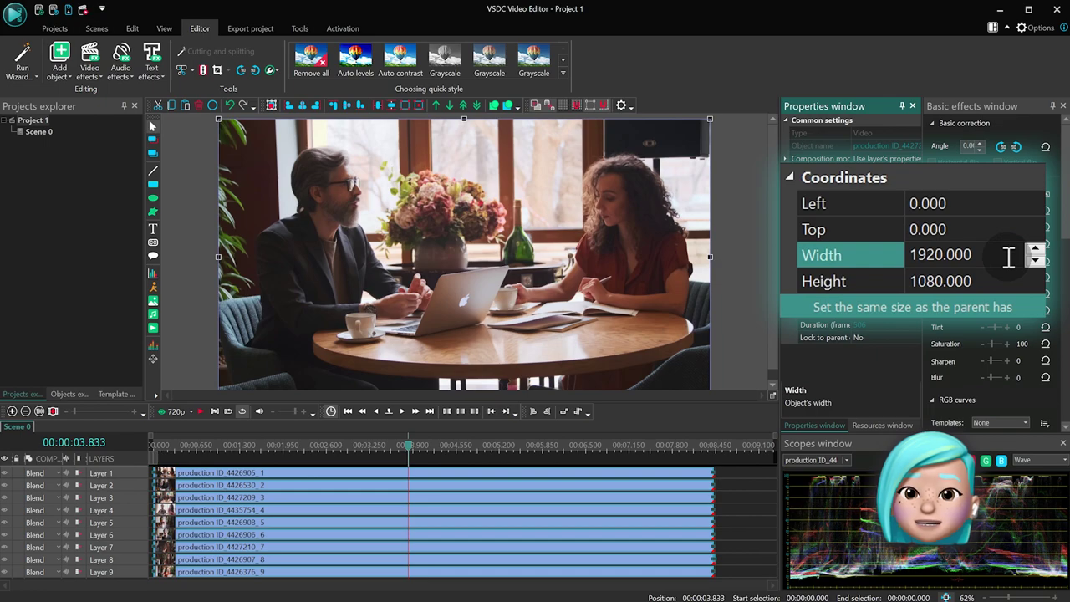
pyautogui.doubleClick(984, 253)
pyautogui.write('640')
pyautogui.press('Return')
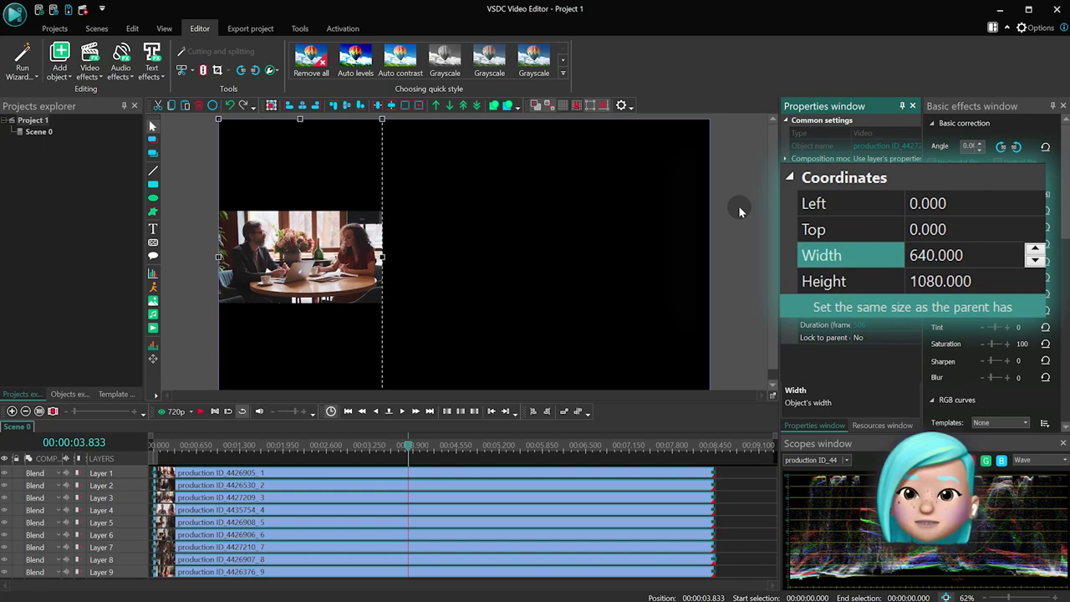
# - Use Set size to match the clip's height to its aspect ratio
pyautogui.rightClick(336, 245)
pyautogui.moveTo(418, 367)
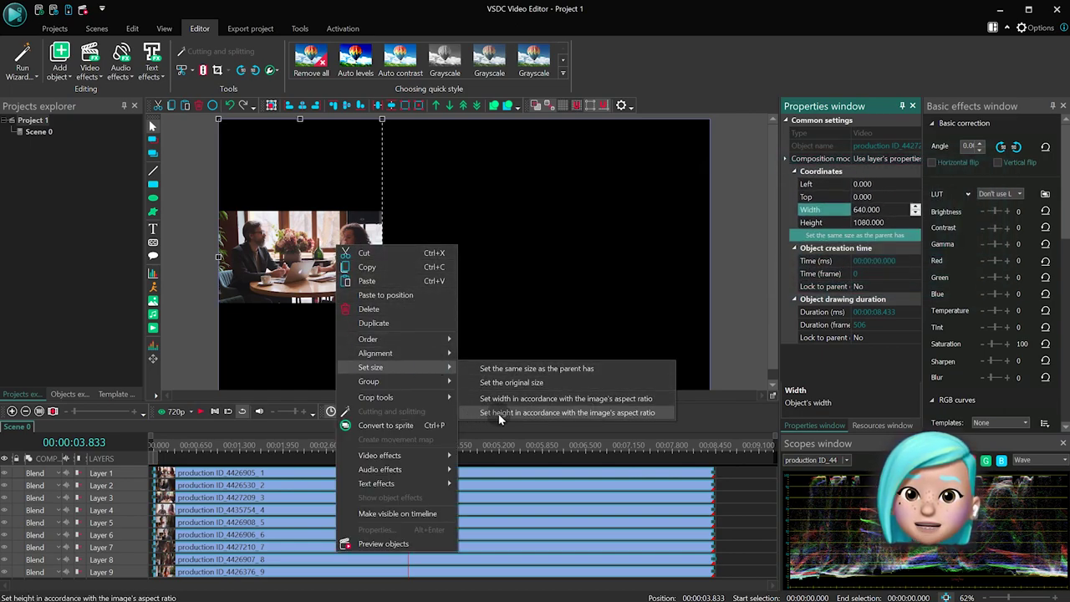
pyautogui.click(658, 415)
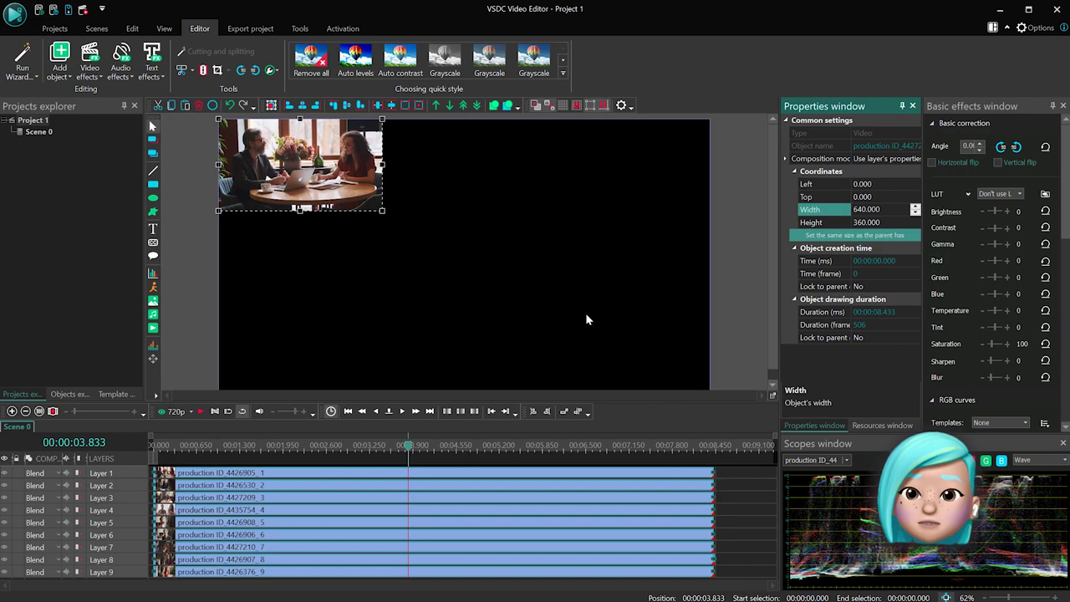
# - Drag the 640x360 clips into the top, middle and bottom rows of the 3x3 grid
pyautogui.click(613, 354)
pyautogui.moveTo(289, 144); pyautogui.dragTo(439, 160)
pyautogui.moveTo(297, 155); pyautogui.dragTo(617, 170)
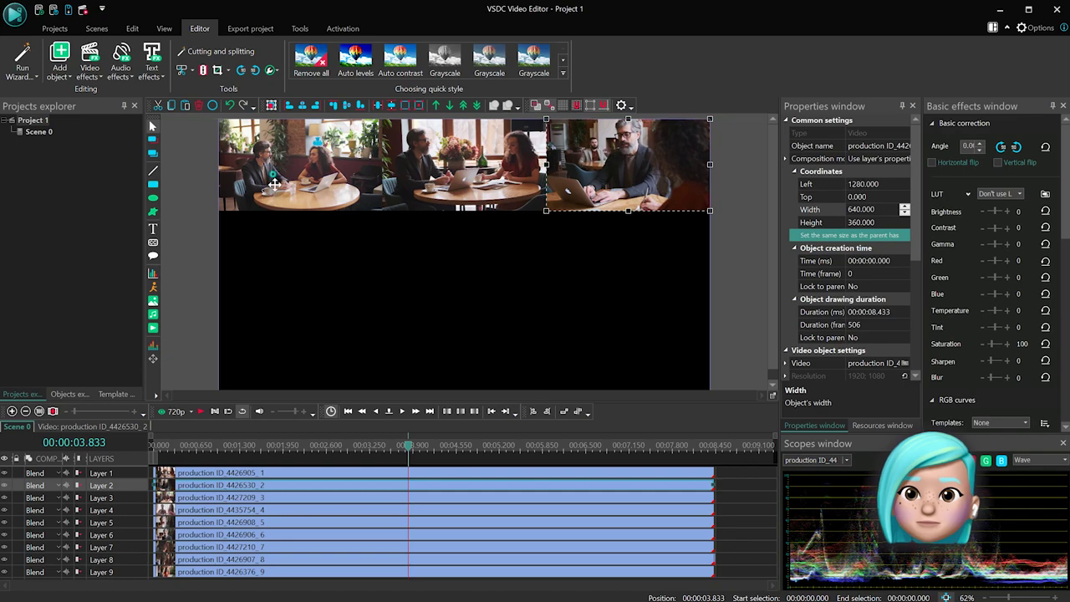
pyautogui.moveTo(274, 182); pyautogui.dragTo(444, 280)
pyautogui.moveTo(359, 197); pyautogui.dragTo(685, 289)
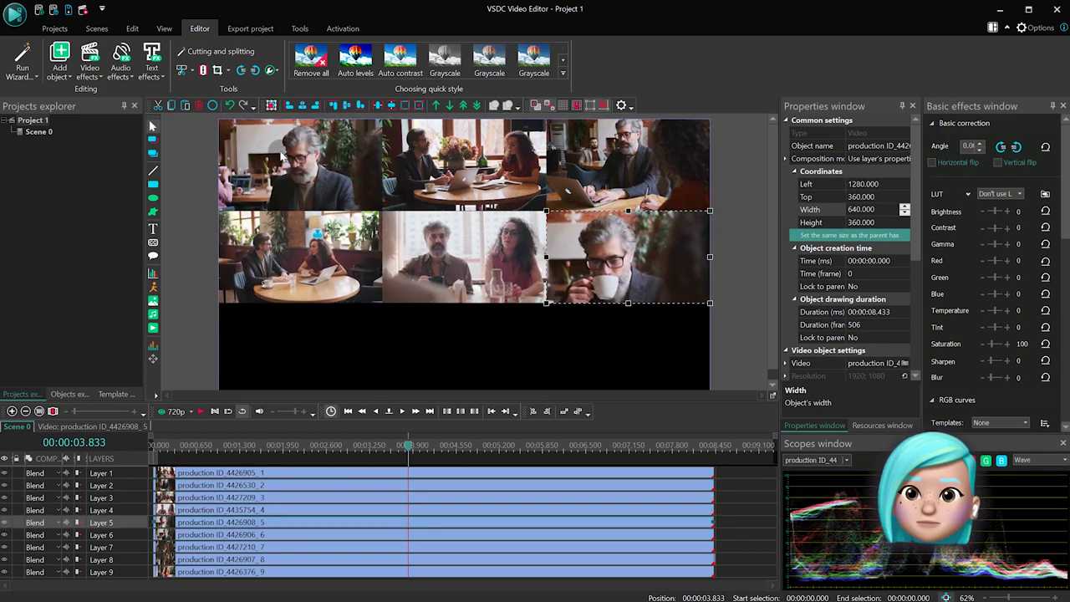
pyautogui.moveTo(282, 154); pyautogui.dragTo(622, 331)
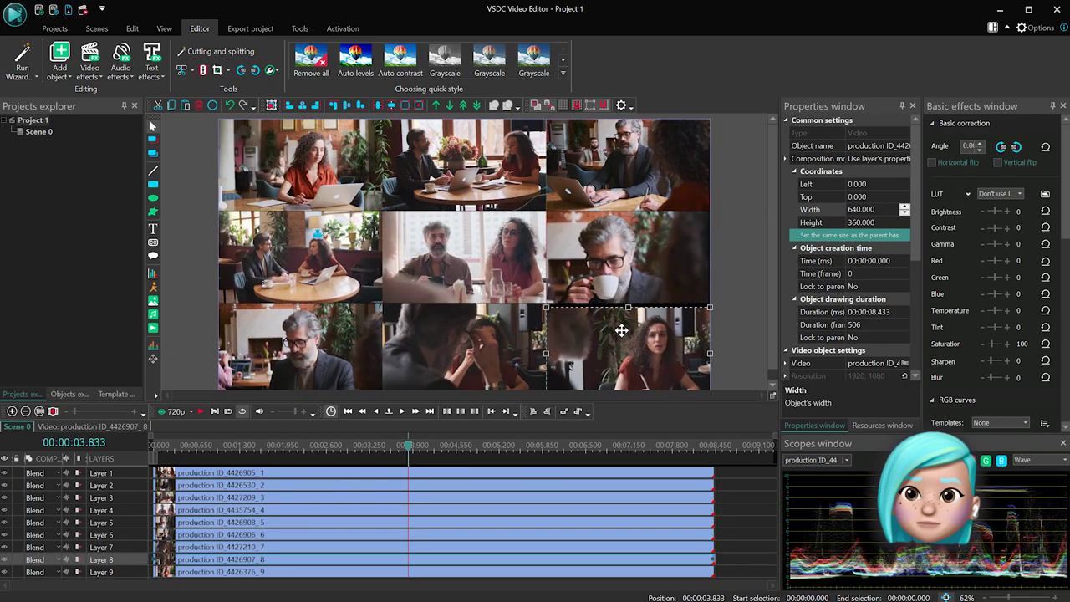
pyautogui.click(739, 279)
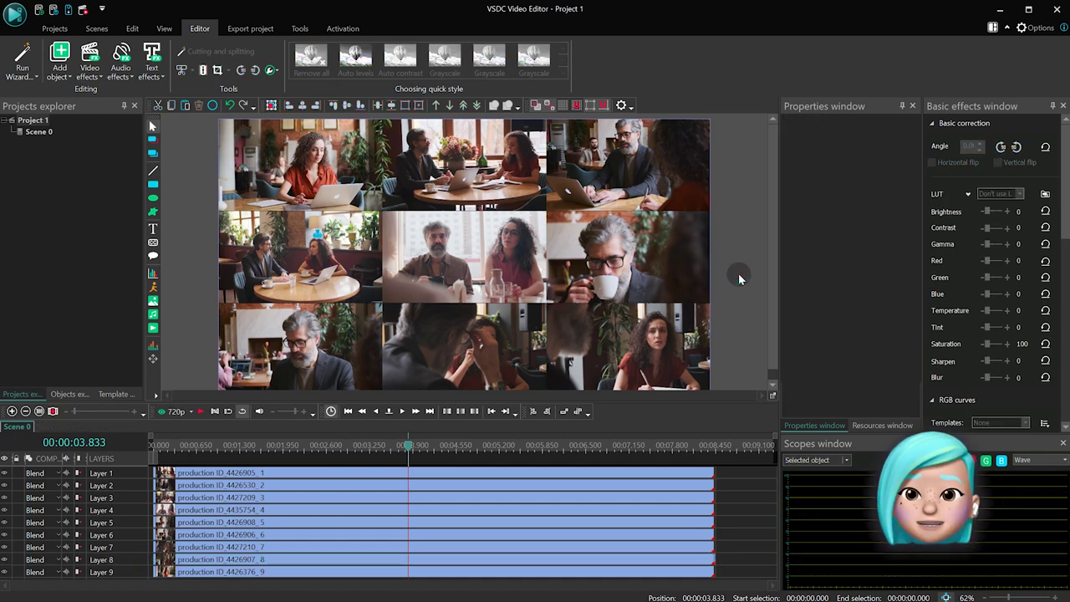
pyautogui.scroll(-1, 734, 279)
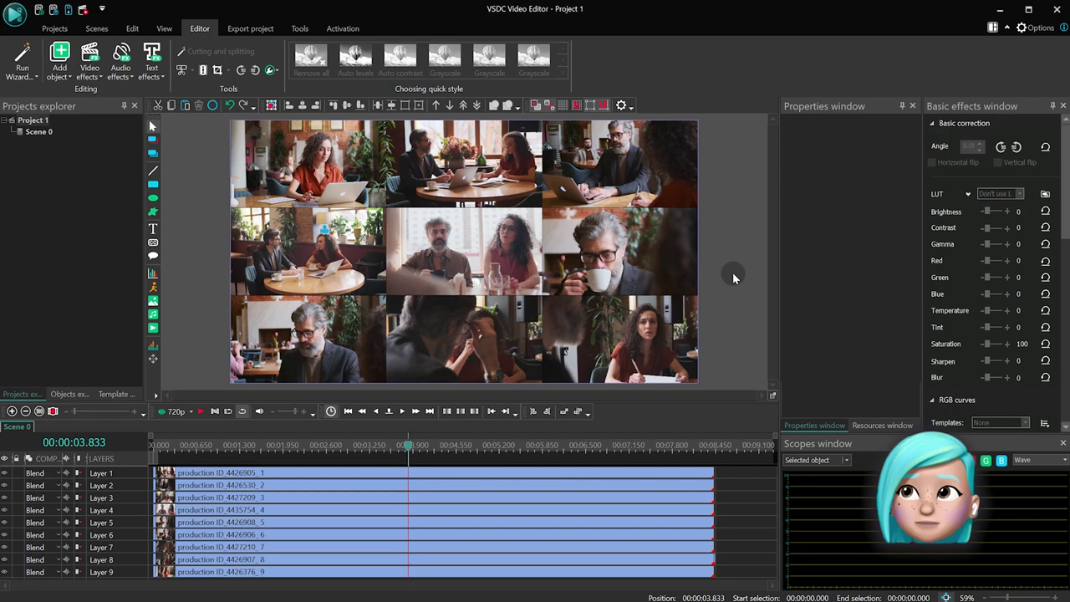
# - Add a Transparency > Borders effect to the top-left clip
pyautogui.click(303, 173)
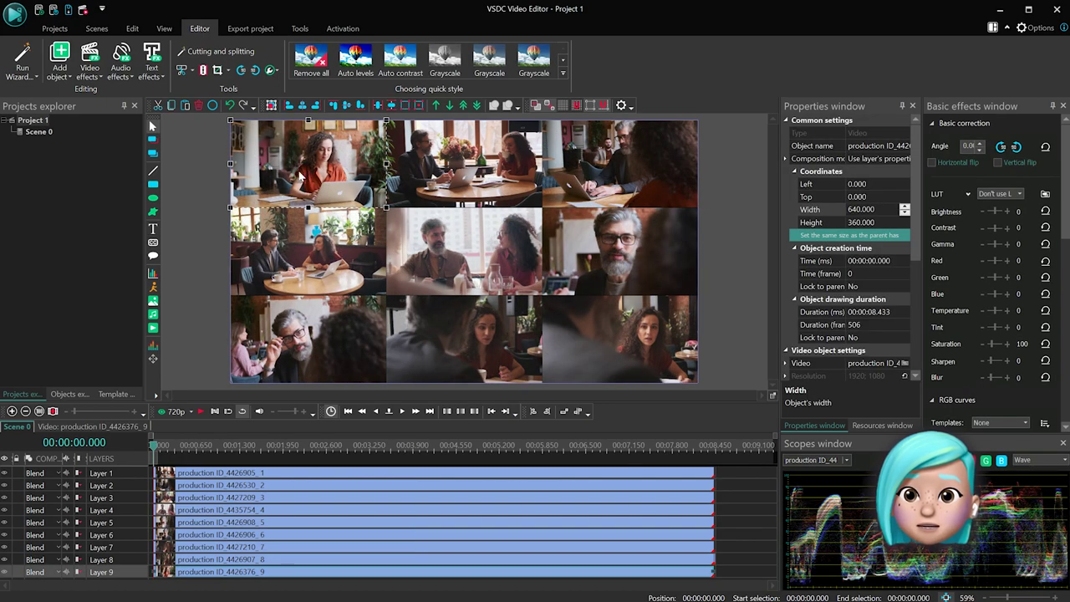
pyautogui.click(87, 71)
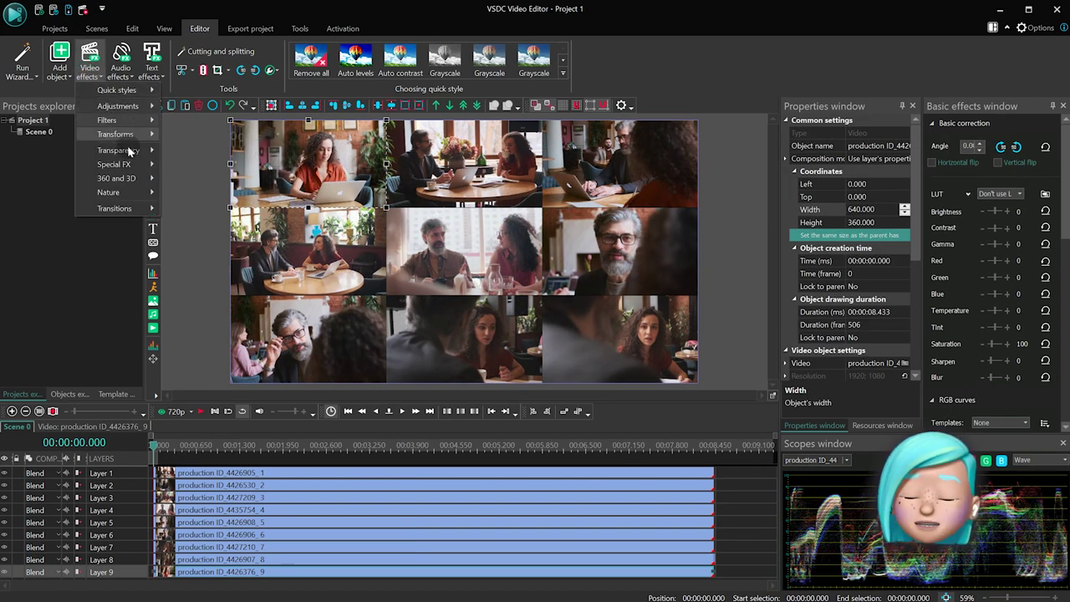
pyautogui.moveTo(118, 149)
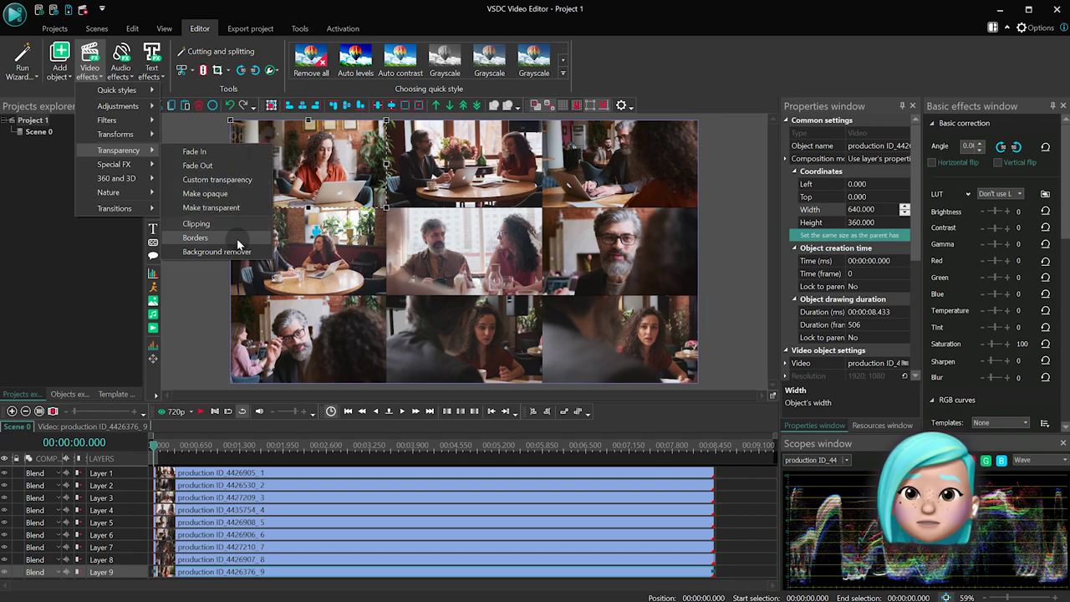
pyautogui.click(261, 242)
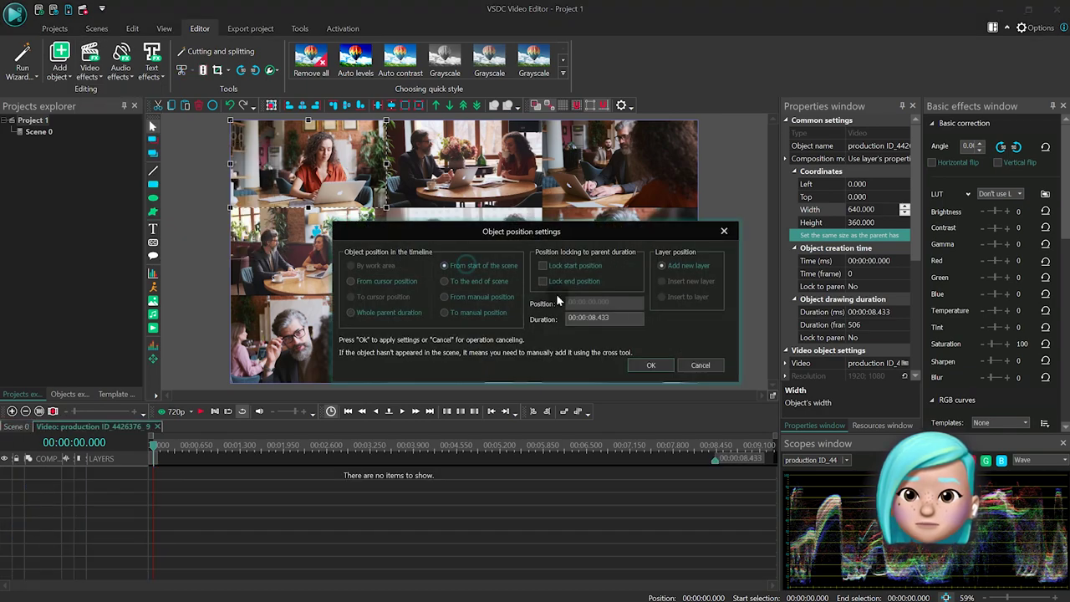
pyautogui.click(651, 368)
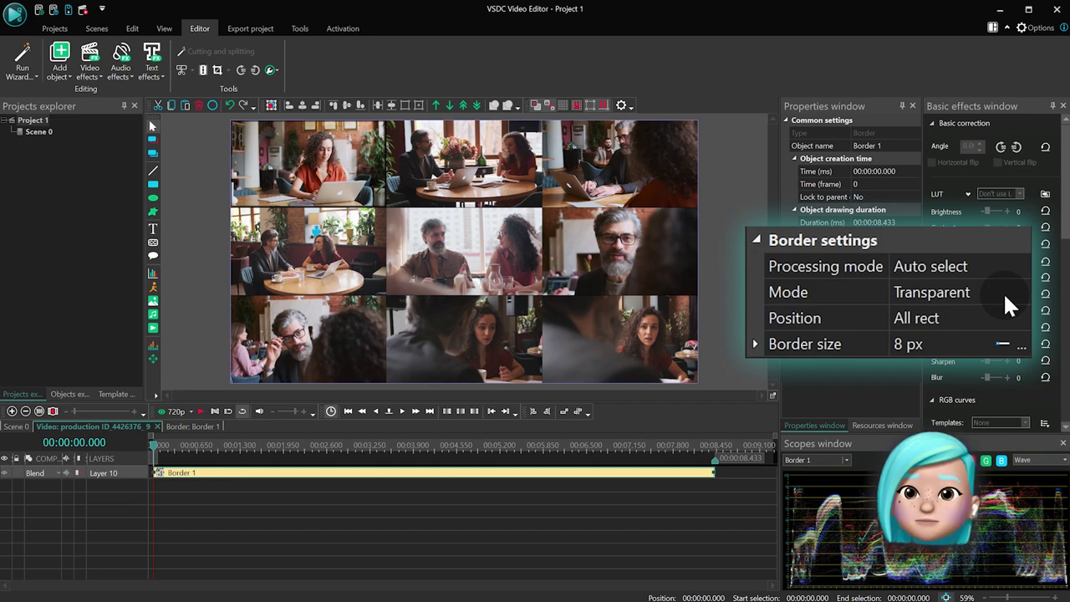
# - Set the border to Solid mode, 3 px size and white colour
pyautogui.click(1003, 292)
pyautogui.click(1020, 292)
pyautogui.click(993, 320)
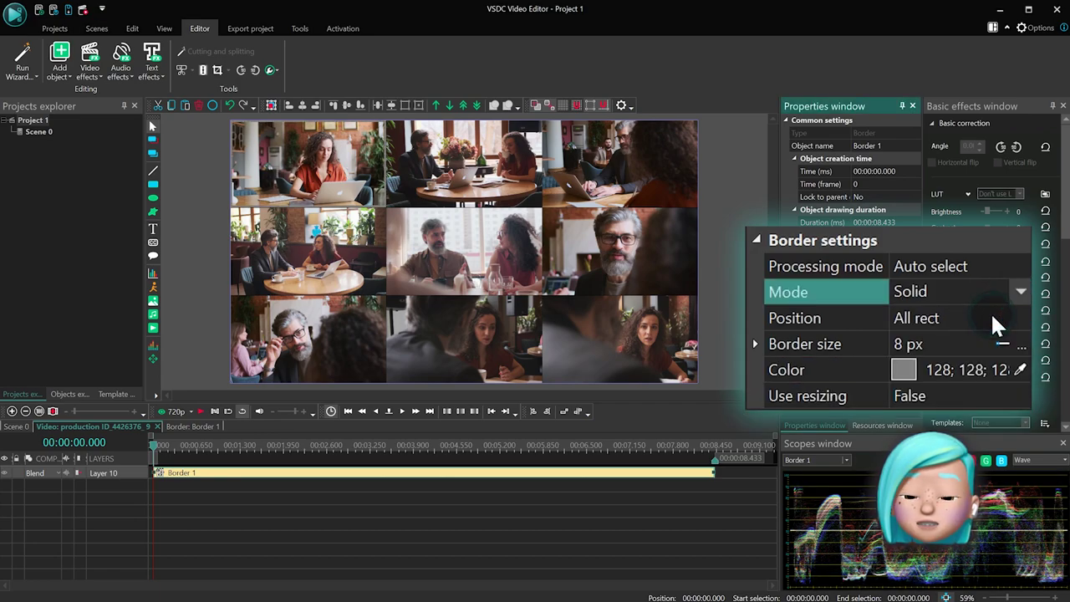
pyautogui.click(982, 316)
pyautogui.click(953, 343)
pyautogui.doubleClick(948, 343)
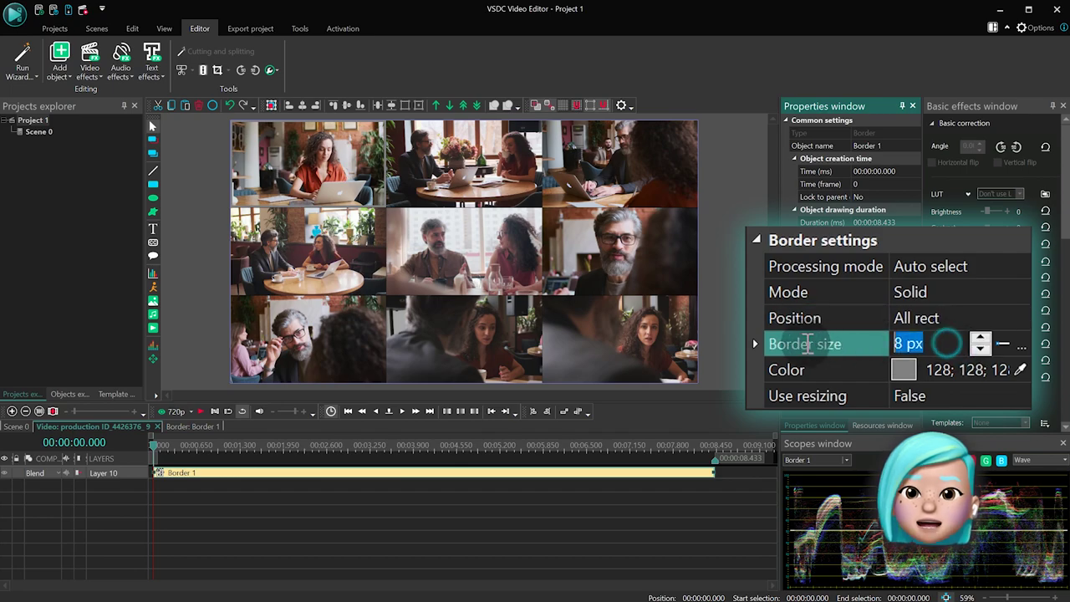
pyautogui.write('6')
pyautogui.press('BackSpace')
pyautogui.write('3')
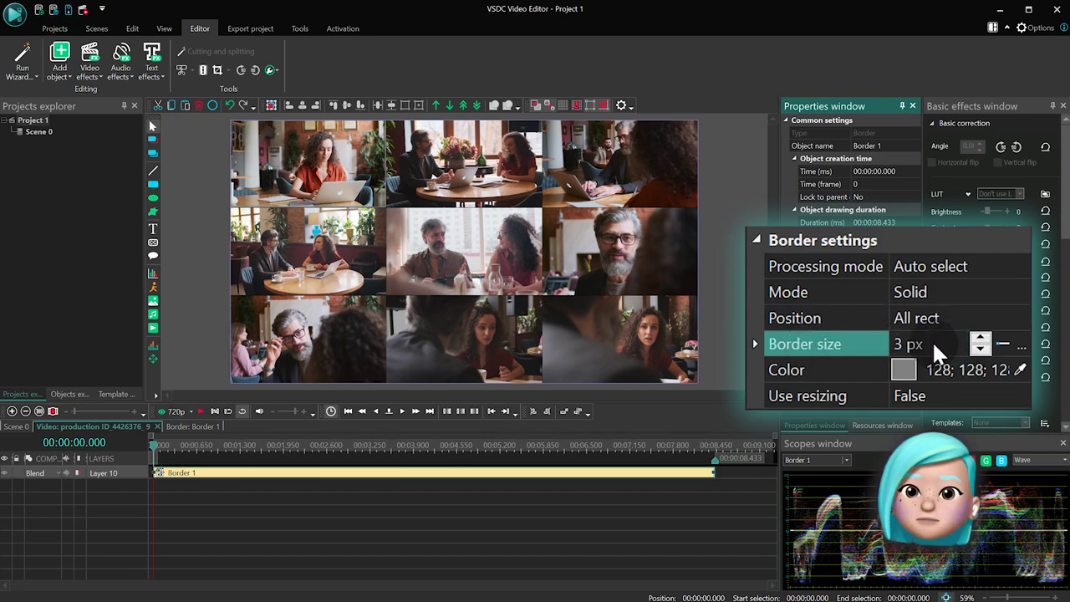
pyautogui.click(1003, 372)
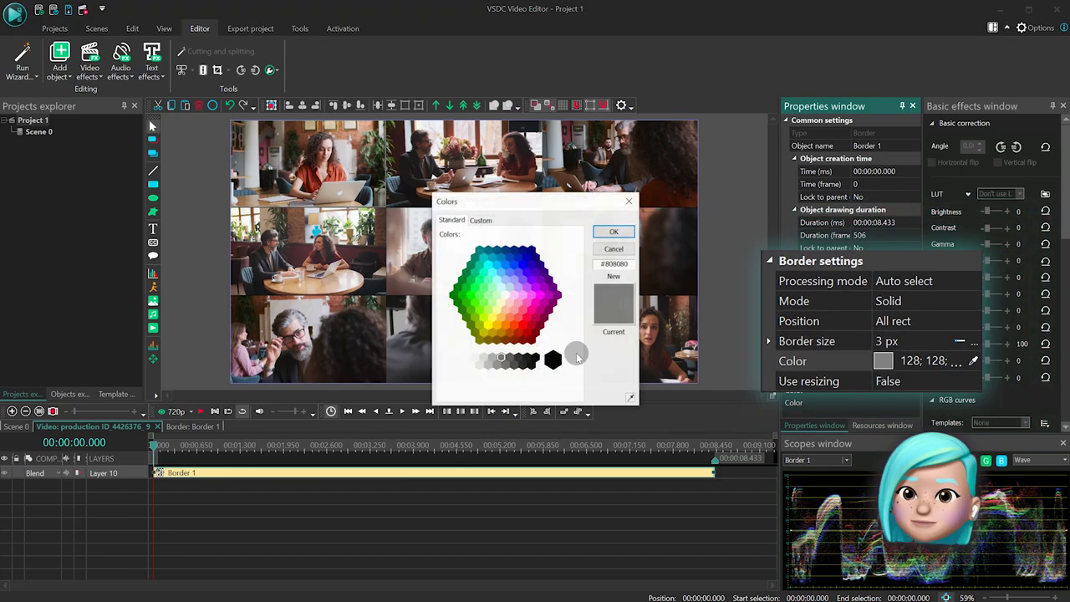
pyautogui.doubleClick(456, 361)
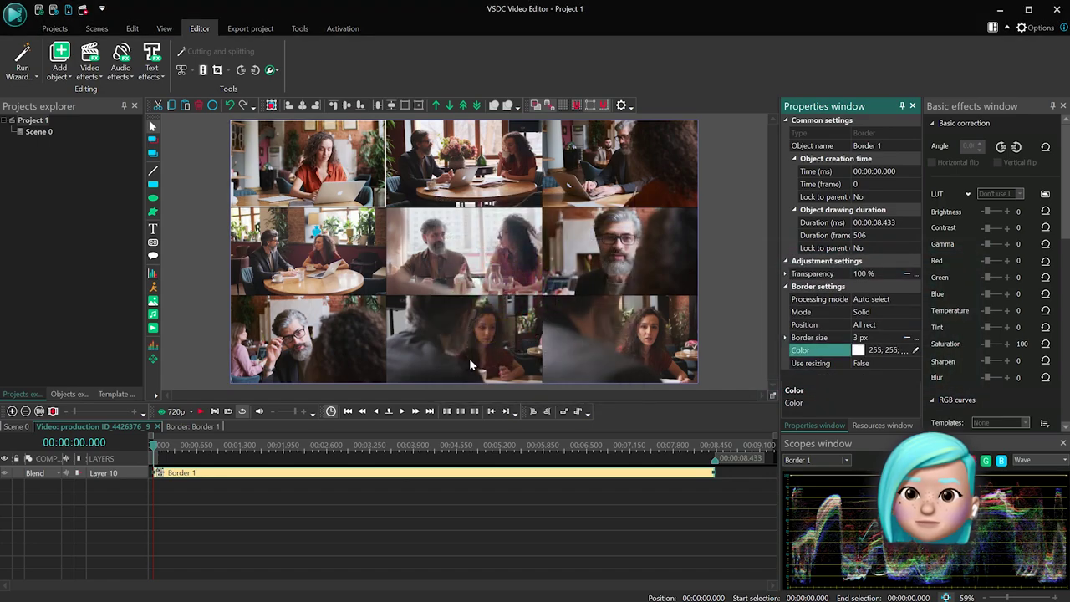
pyautogui.click(192, 473)
# - Copy the Border 1 effect and paste it into the other grid clips
pyautogui.rightClick(192, 473)
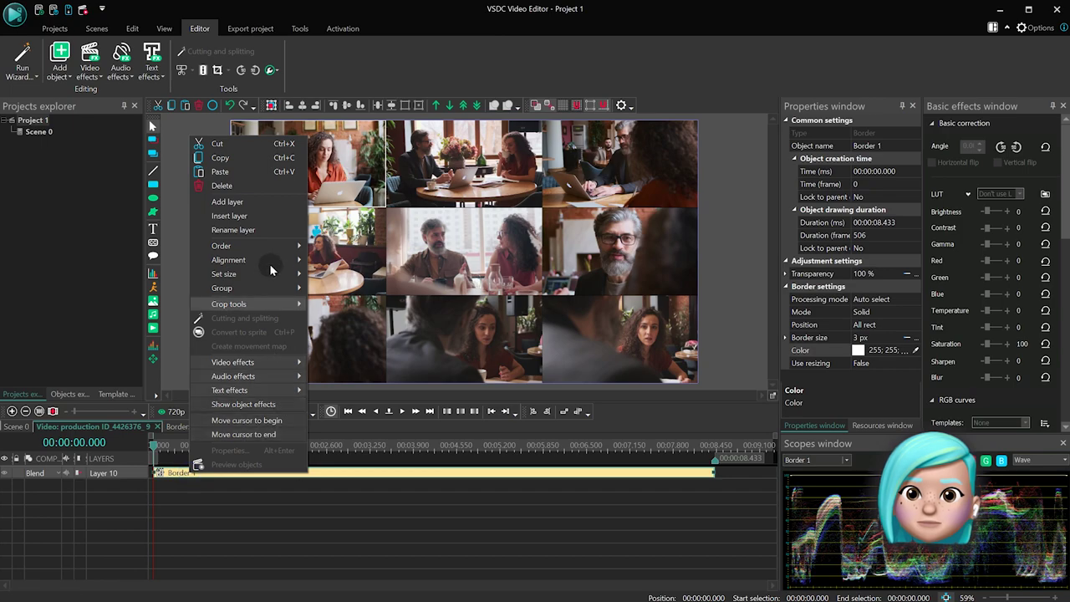
pyautogui.click(219, 160)
pyautogui.click(16, 427)
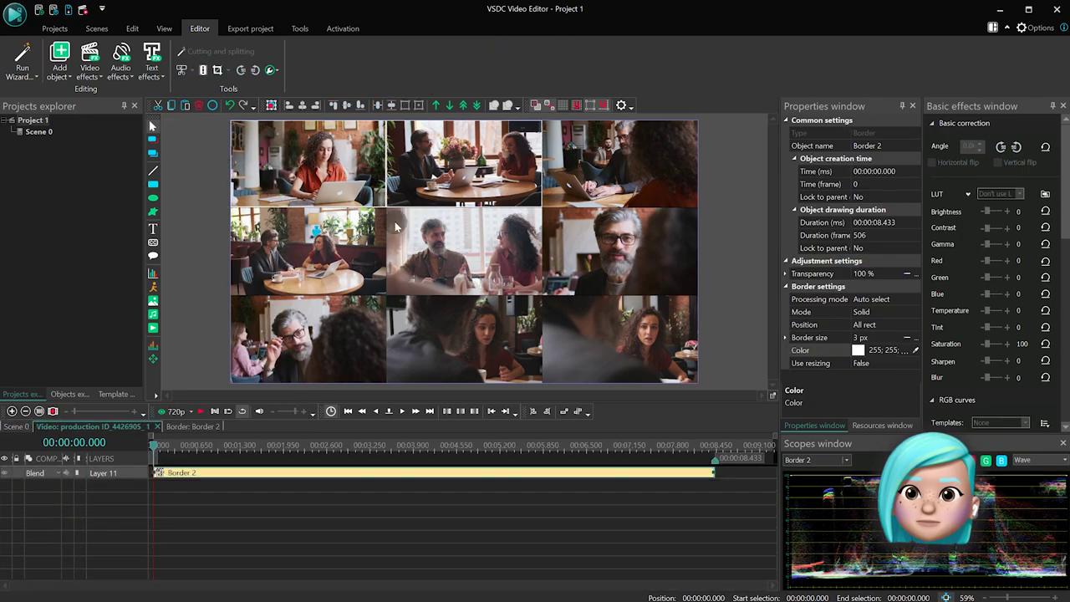
pyautogui.click(13, 427)
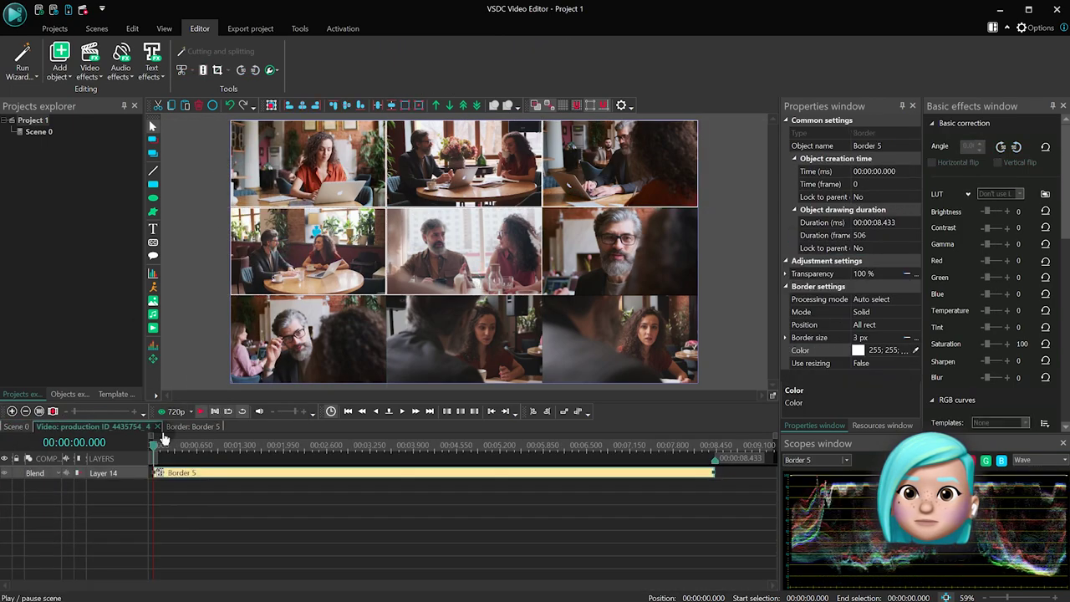
pyautogui.click(621, 251)
pyautogui.doubleClick(303, 354)
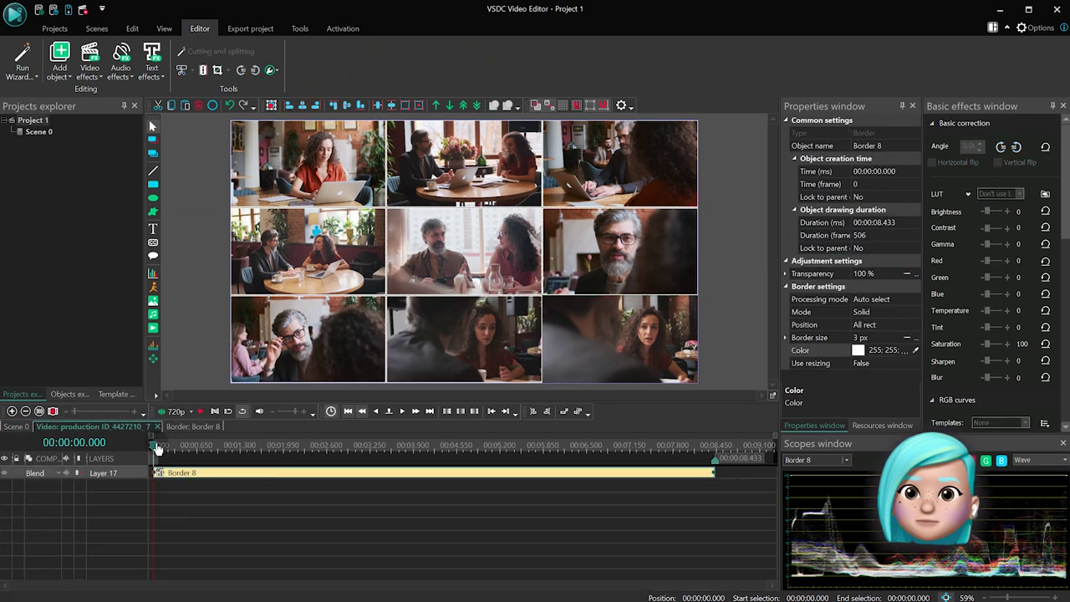
pyautogui.click(19, 427)
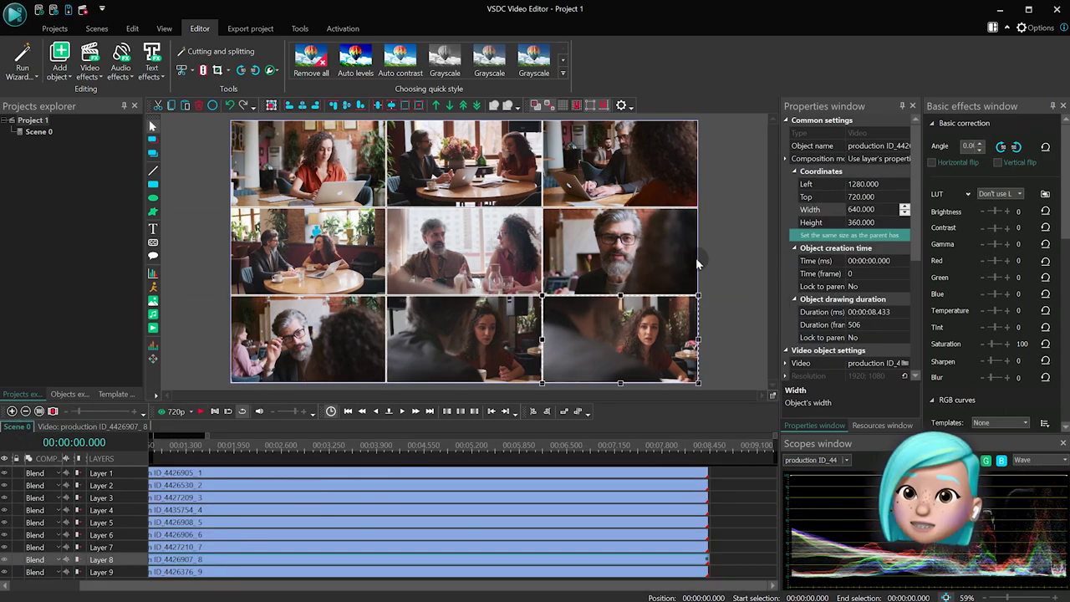